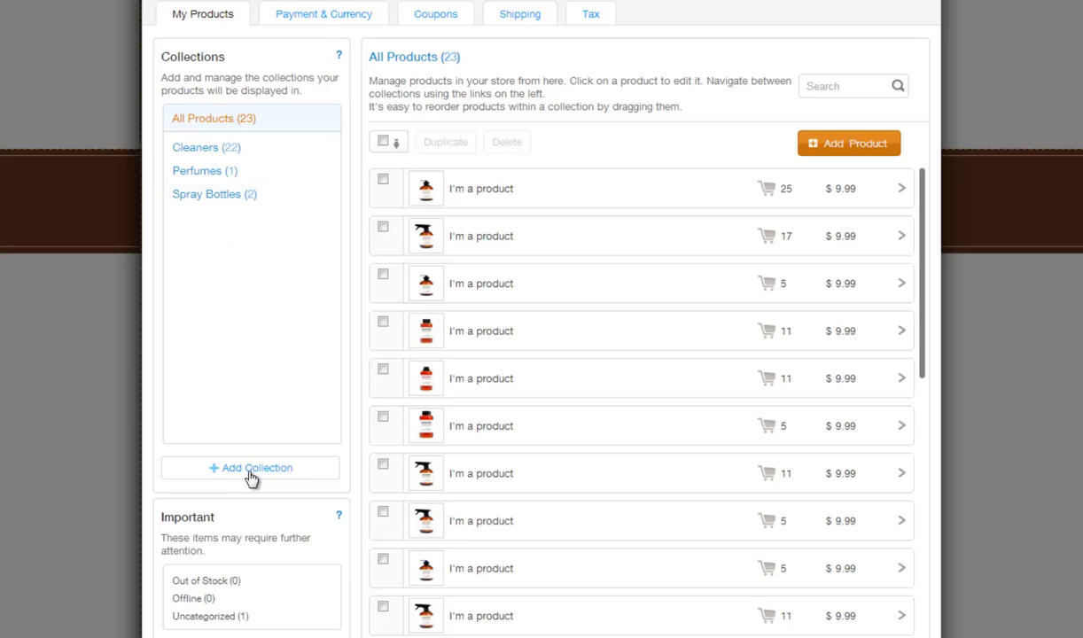
Open the first product in the Spray Bottles collection, add it to the Perfumes collection and remove it from Cleaners.
{"action": "left_click", "coordinate": [256, 203]}
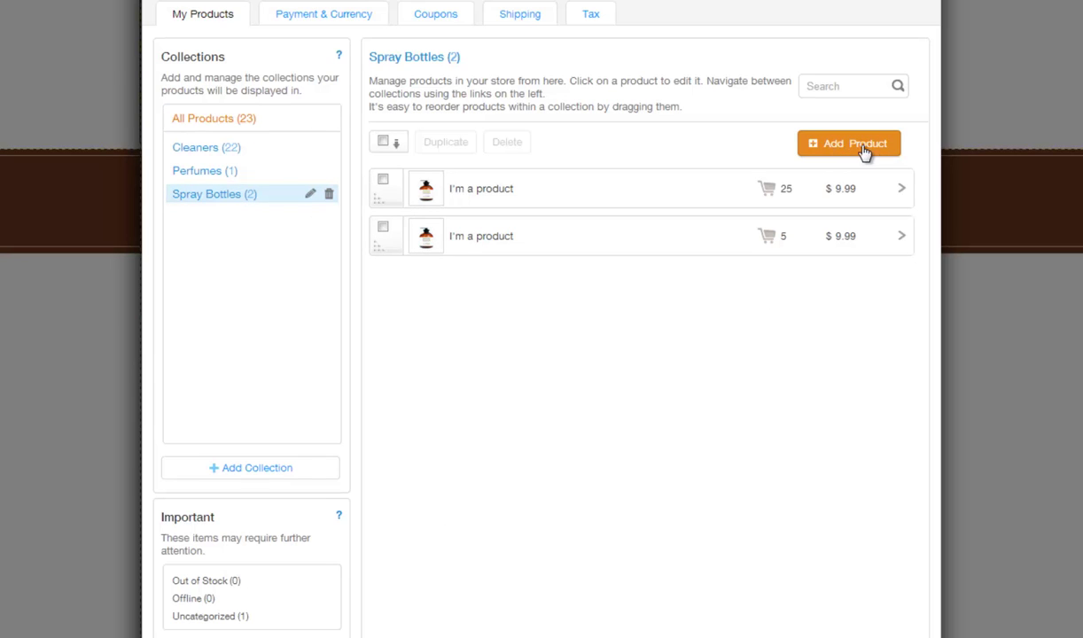
{"action": "left_click", "coordinate": [540, 196]}
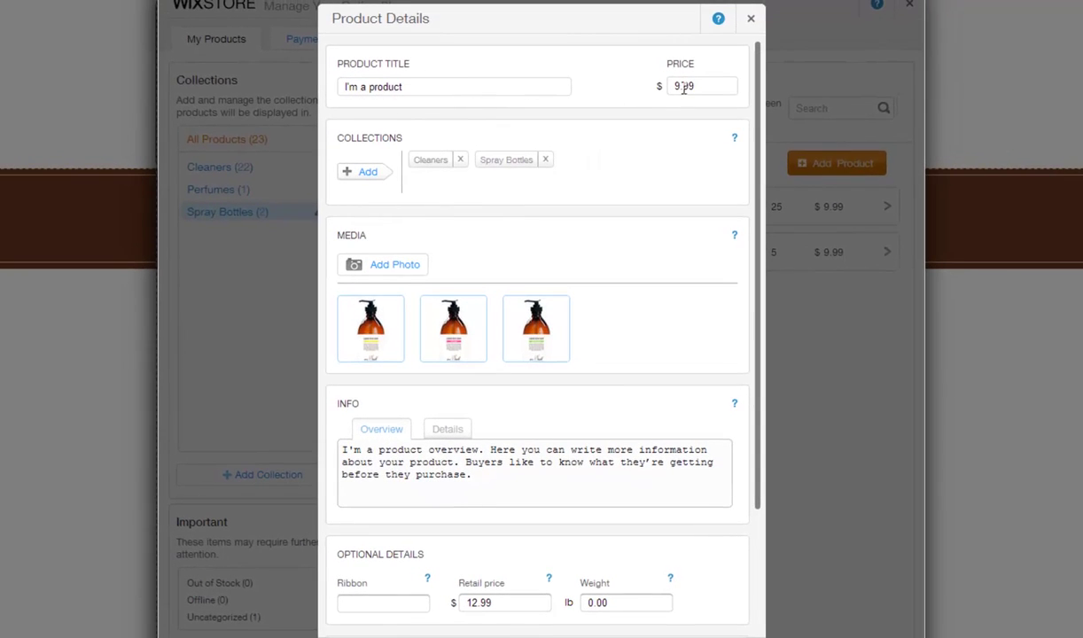
{"action": "left_click", "coordinate": [367, 174]}
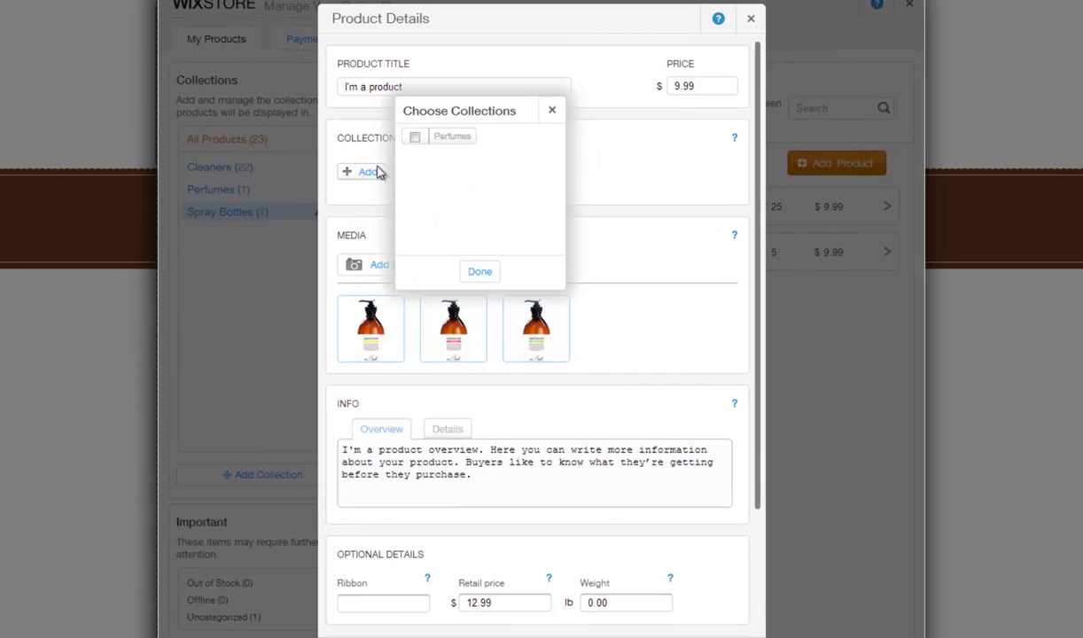
{"action": "left_click", "coordinate": [415, 138]}
{"action": "left_click", "coordinate": [479, 271]}
{"action": "left_click", "coordinate": [460, 161]}
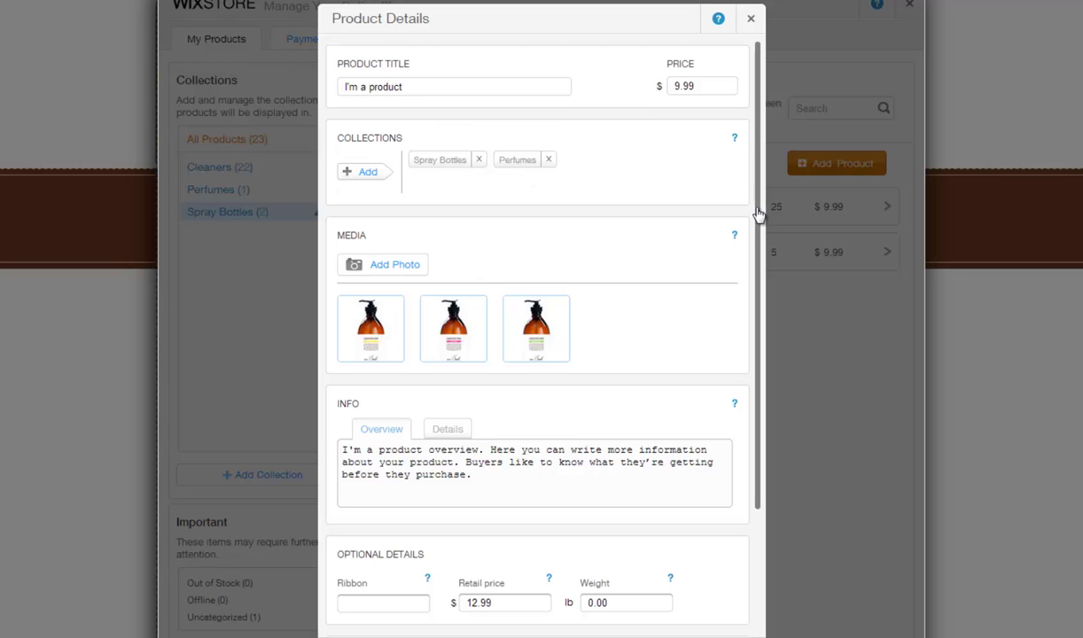
Turn off inventory management for the product and save it with its visibility set to Online.
{"action": "left_click_drag", "start_coordinate": [758, 216], "coordinate": [754, 363]}
{"action": "scroll", "coordinate": [665, 413], "scroll_direction": "down", "scroll_amount": 1}
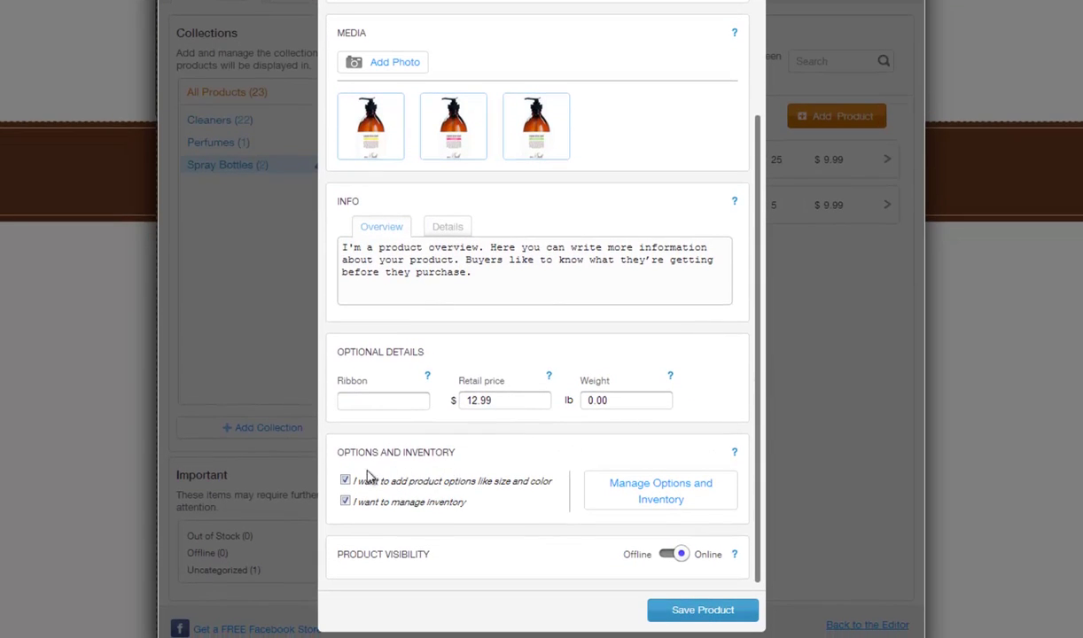
{"action": "left_click", "coordinate": [346, 502]}
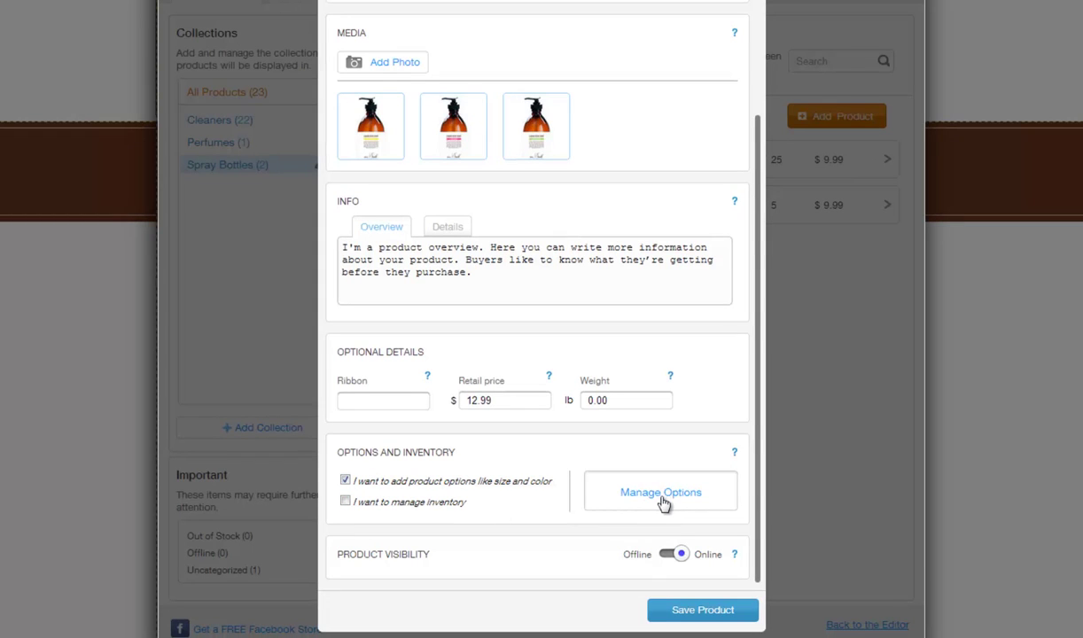
{"action": "left_click", "coordinate": [680, 564]}
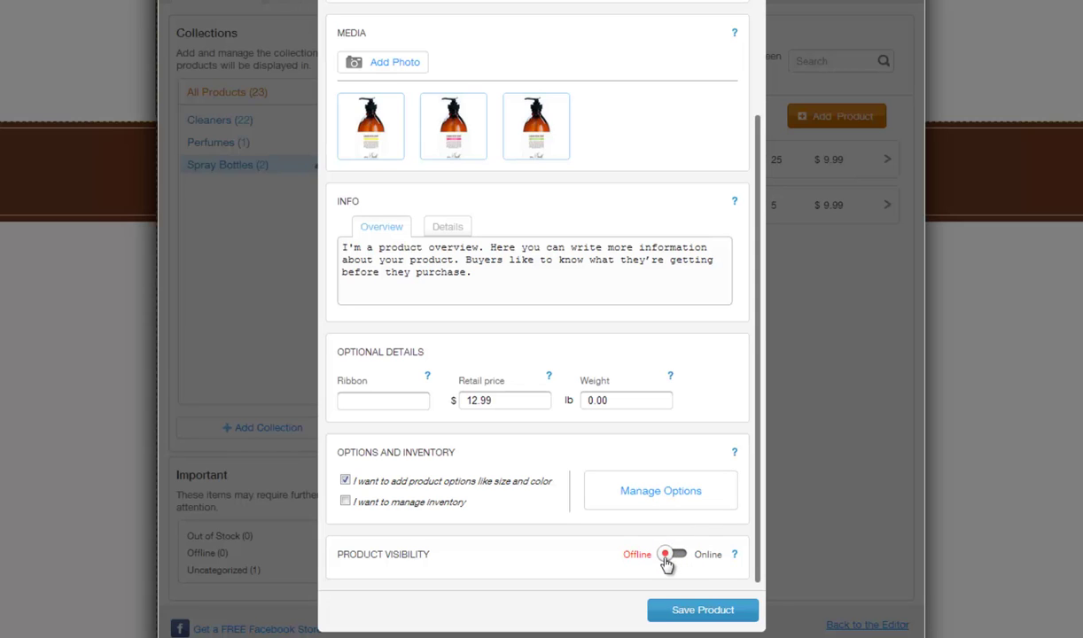
{"action": "left_click", "coordinate": [668, 564]}
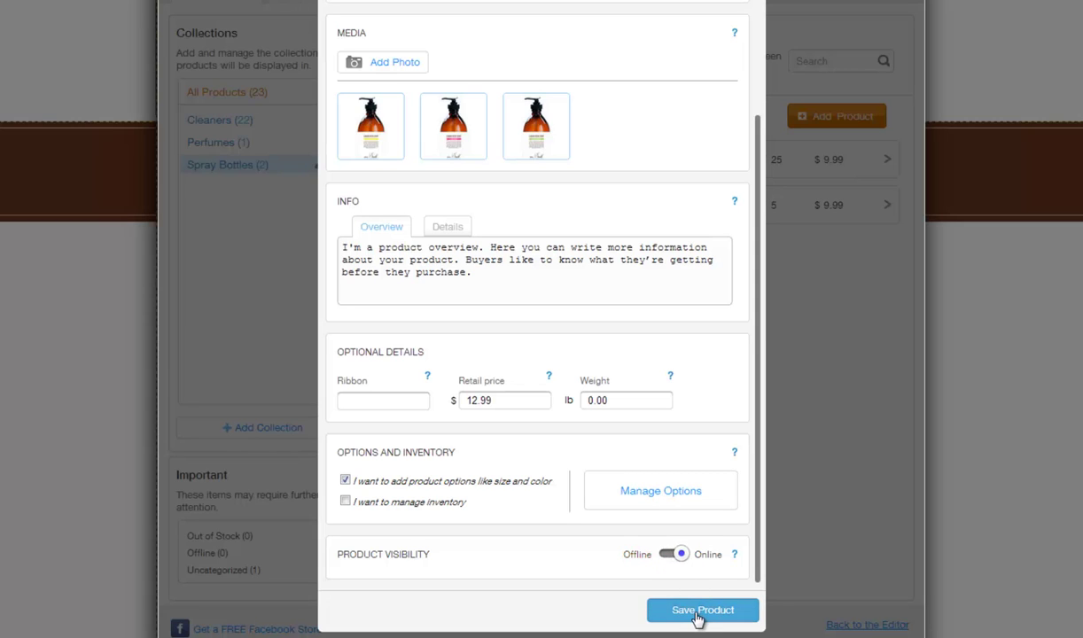
{"action": "left_click", "coordinate": [700, 610]}
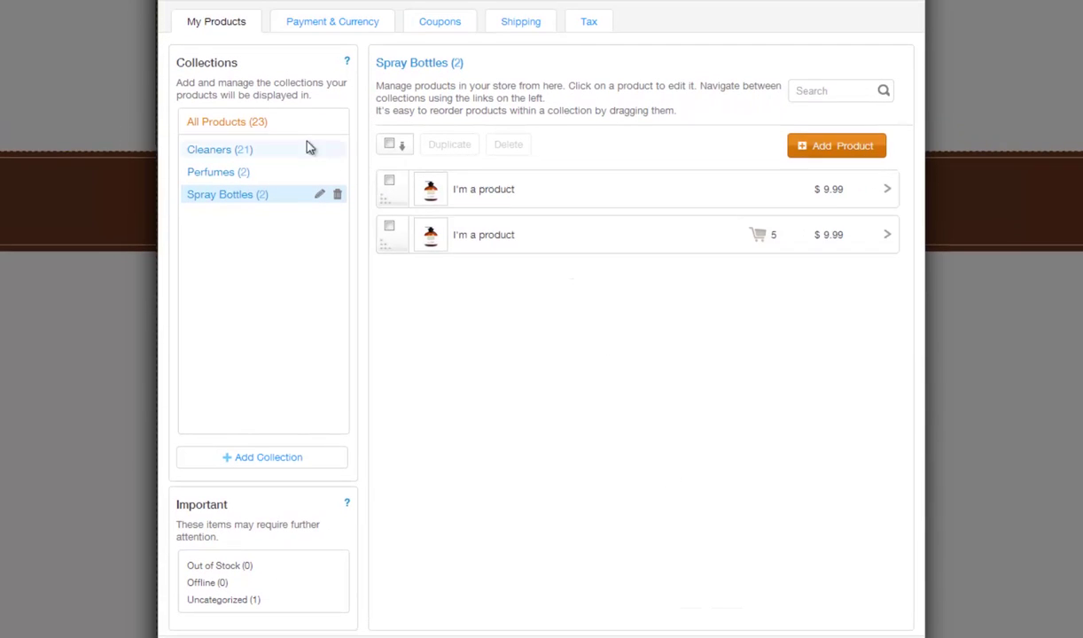
Review the full product list, check which actions a selected product offers, and view the uncategorized products.
{"action": "left_click", "coordinate": [265, 128]}
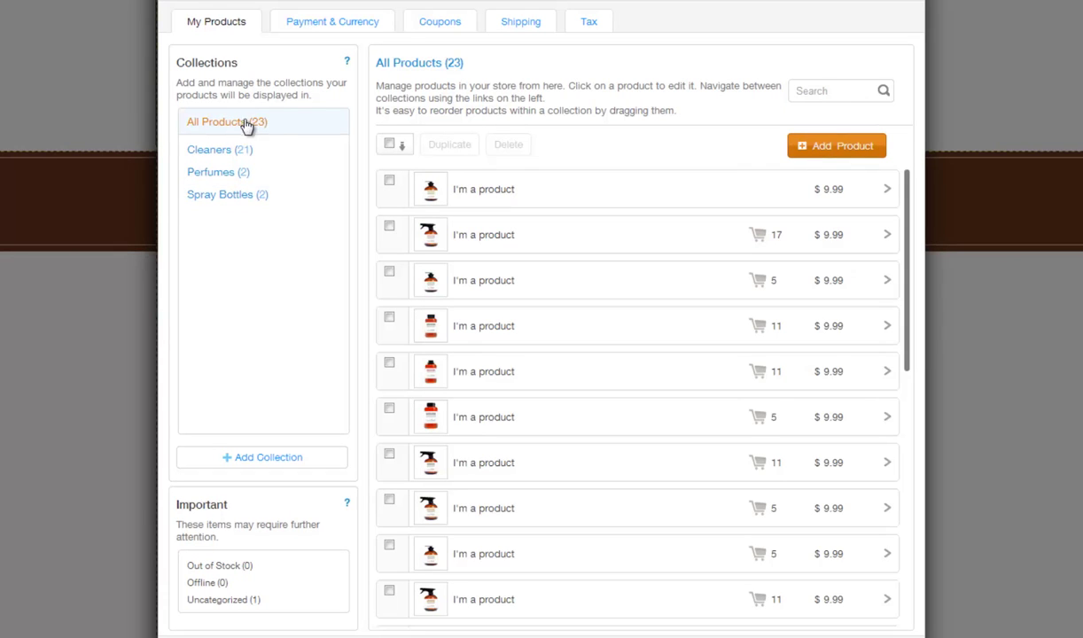
{"action": "left_click", "coordinate": [390, 182]}
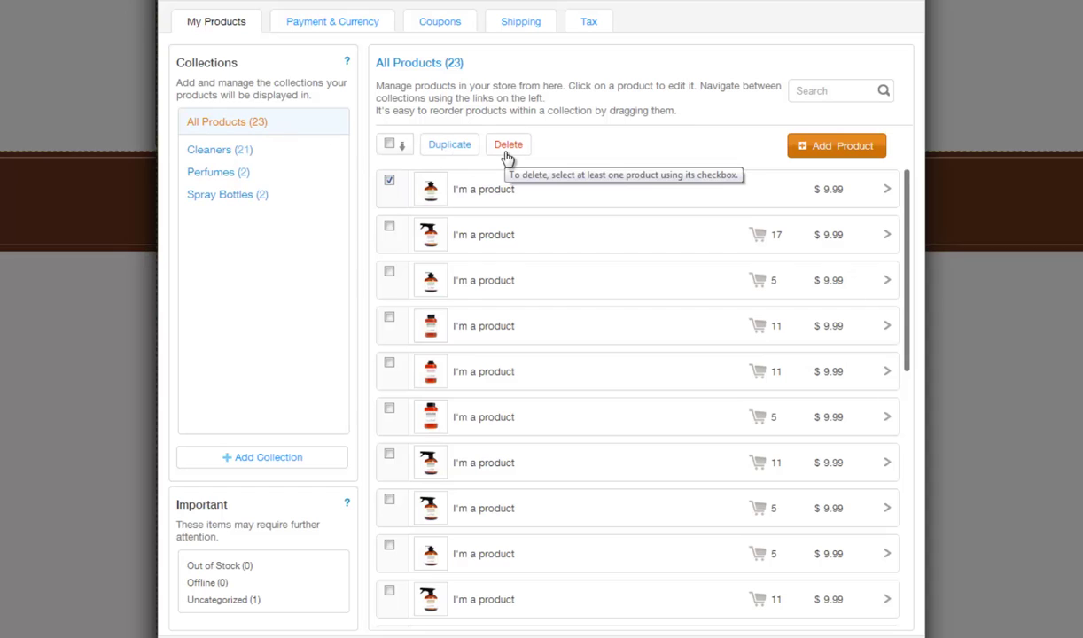
{"action": "left_click", "coordinate": [390, 182]}
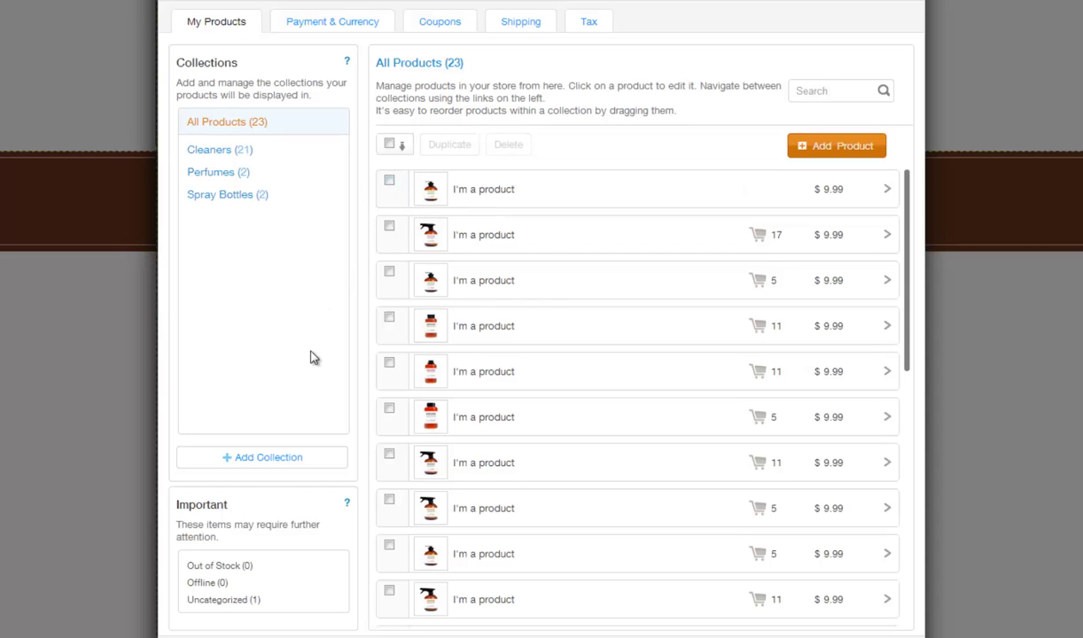
{"action": "left_click", "coordinate": [241, 601]}
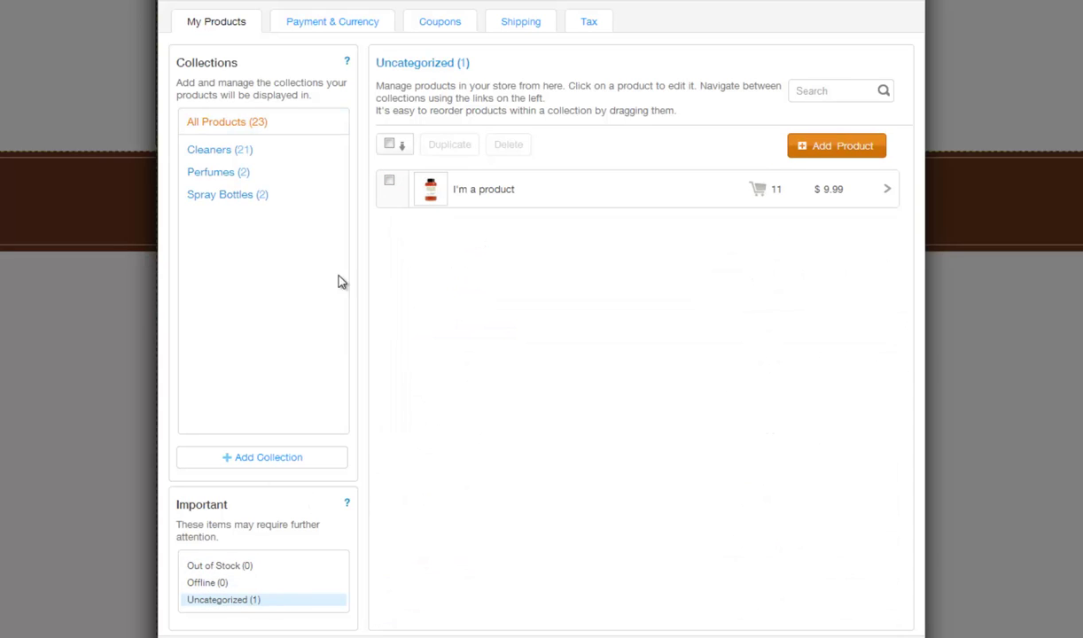
Examine the store's available payment methods, currencies and weight units without changing them.
{"action": "left_click", "coordinate": [324, 27]}
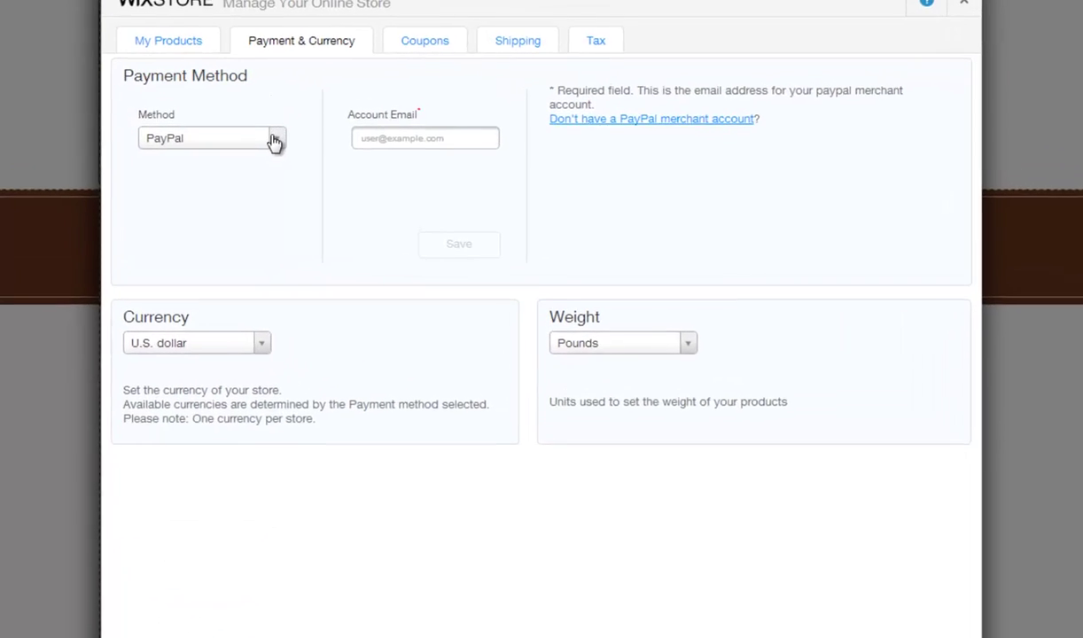
{"action": "left_click", "coordinate": [306, 107]}
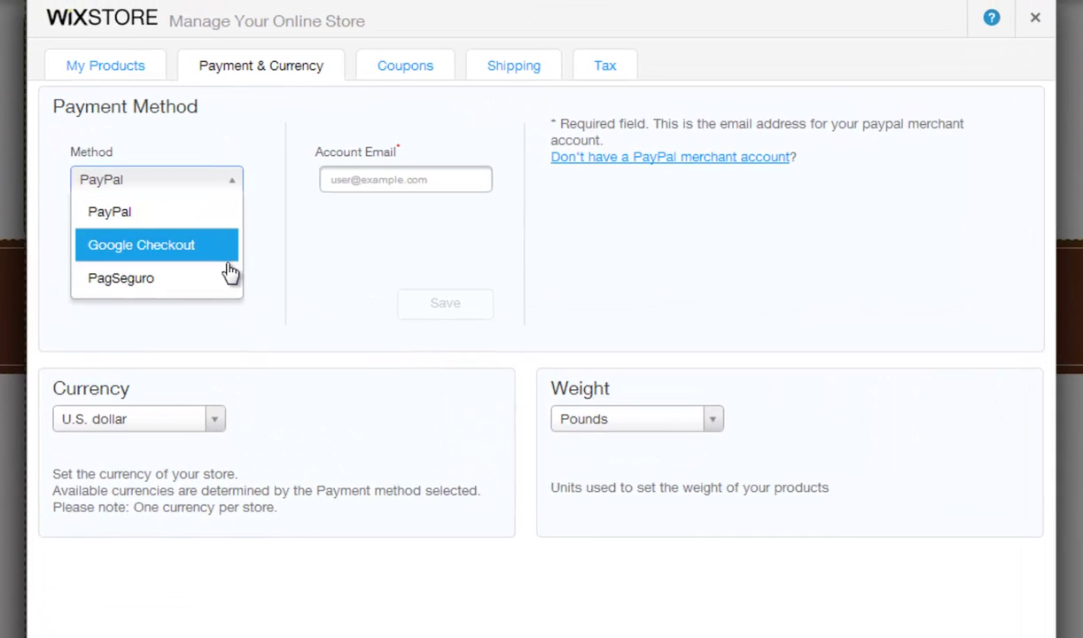
{"action": "left_click", "coordinate": [373, 176]}
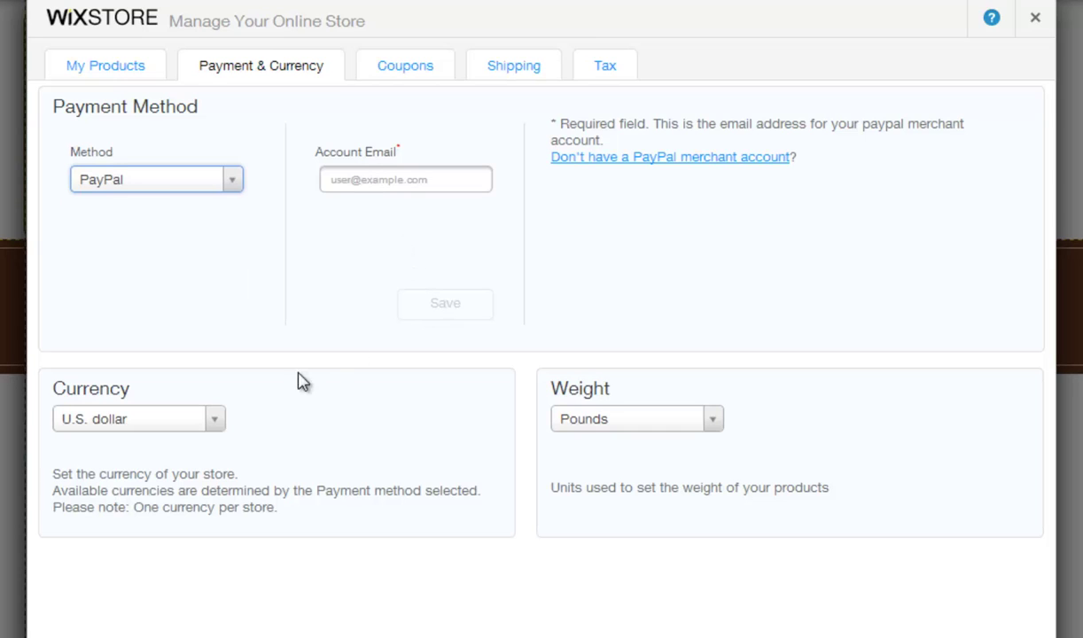
{"action": "left_click", "coordinate": [218, 420]}
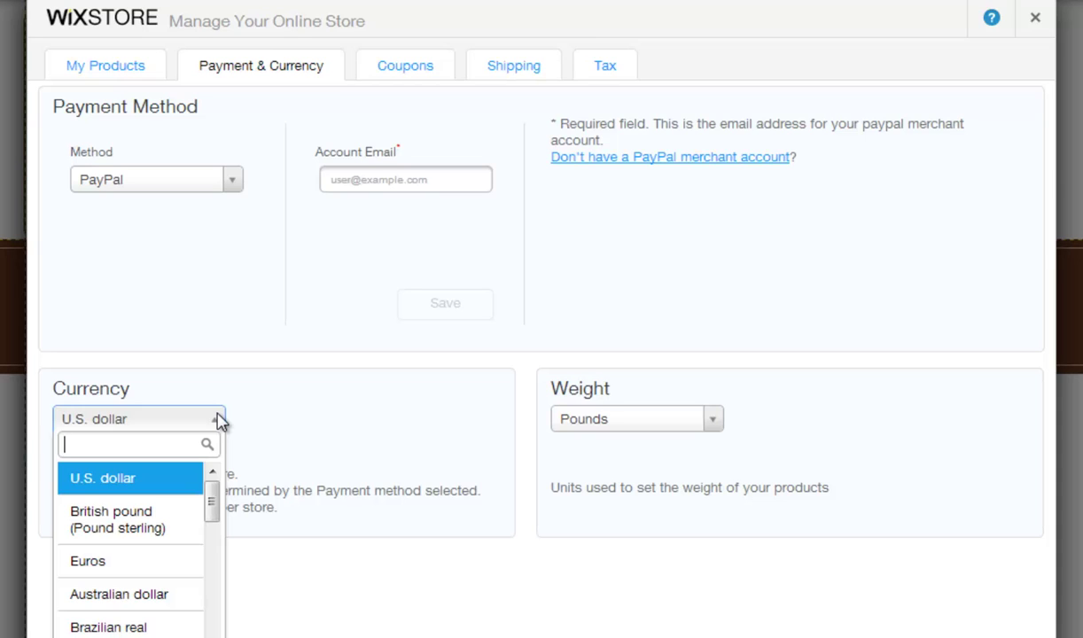
{"action": "left_click", "coordinate": [218, 420]}
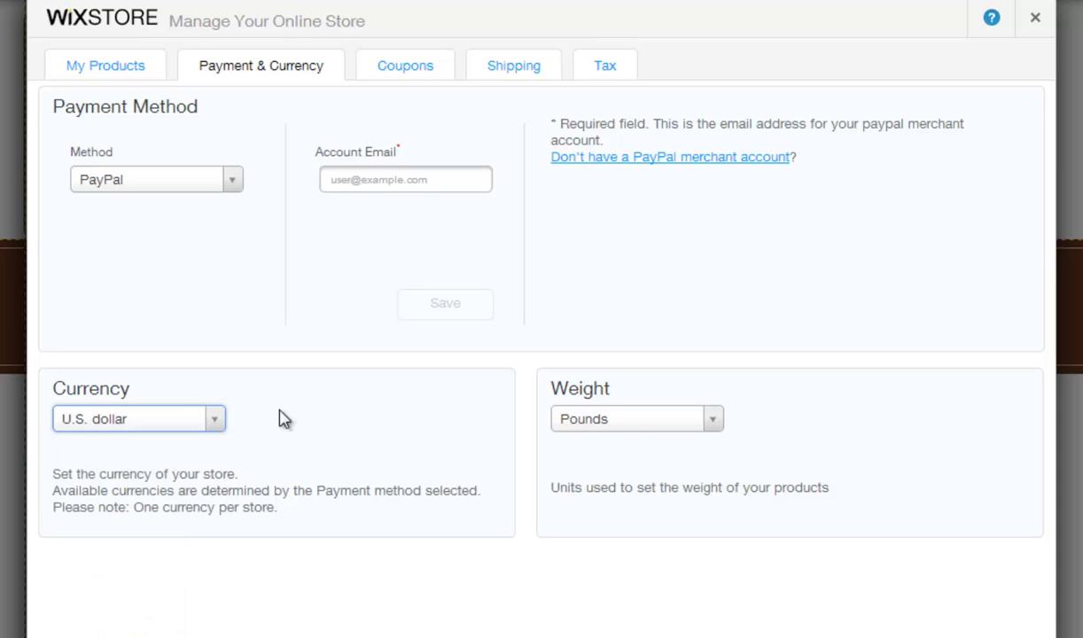
{"action": "left_click", "coordinate": [715, 421]}
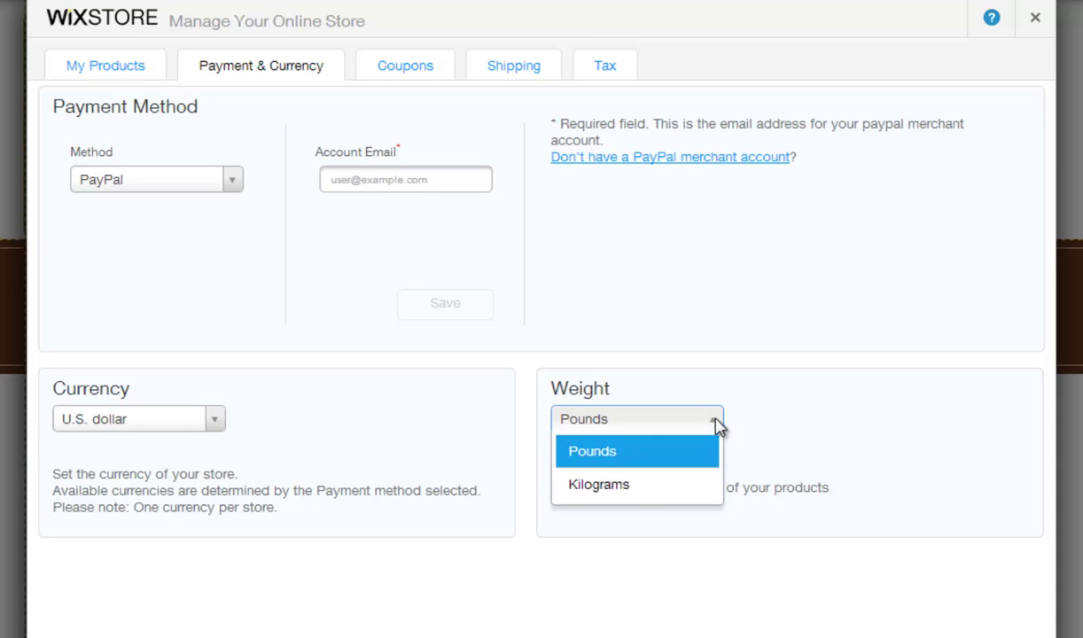
{"action": "left_click", "coordinate": [716, 423]}
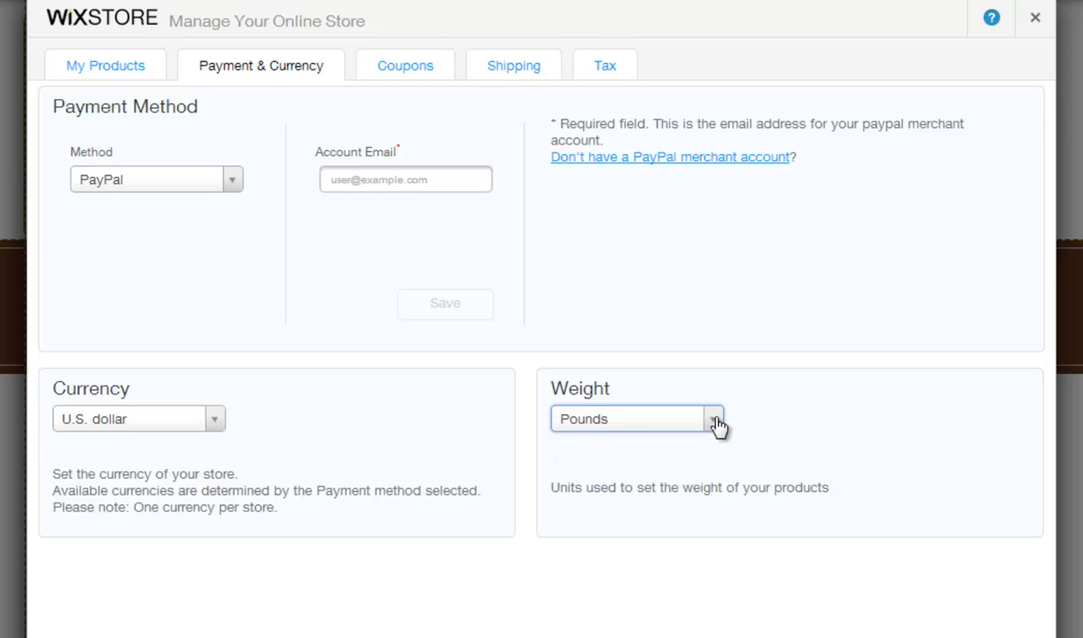
Review the store's coupon page and the available shipping fee calculation methods.
{"action": "left_click", "coordinate": [401, 71]}
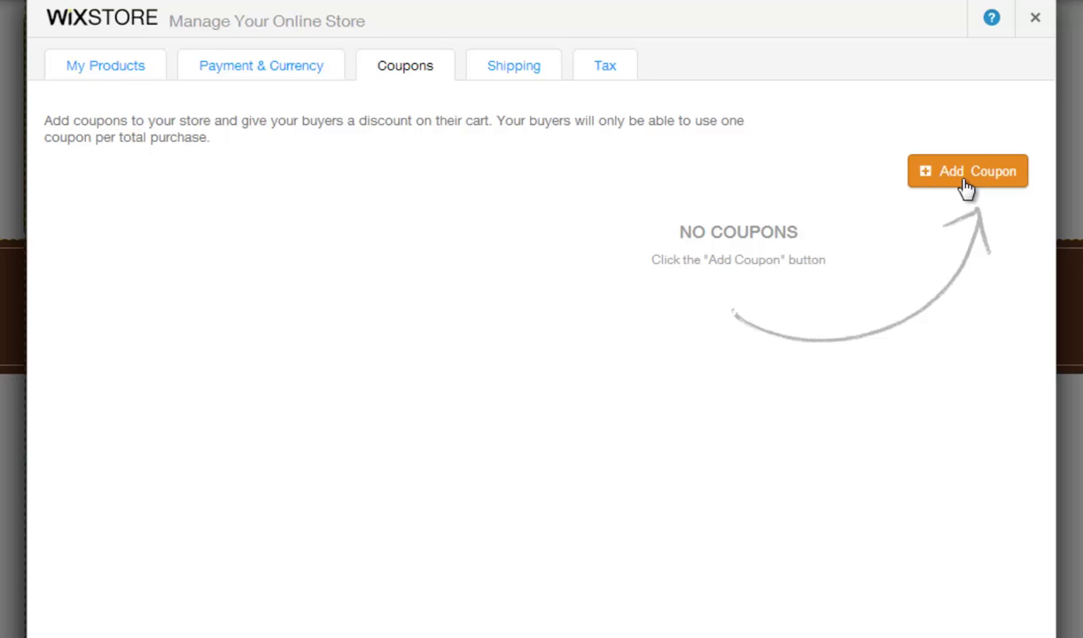
{"action": "left_click", "coordinate": [513, 68]}
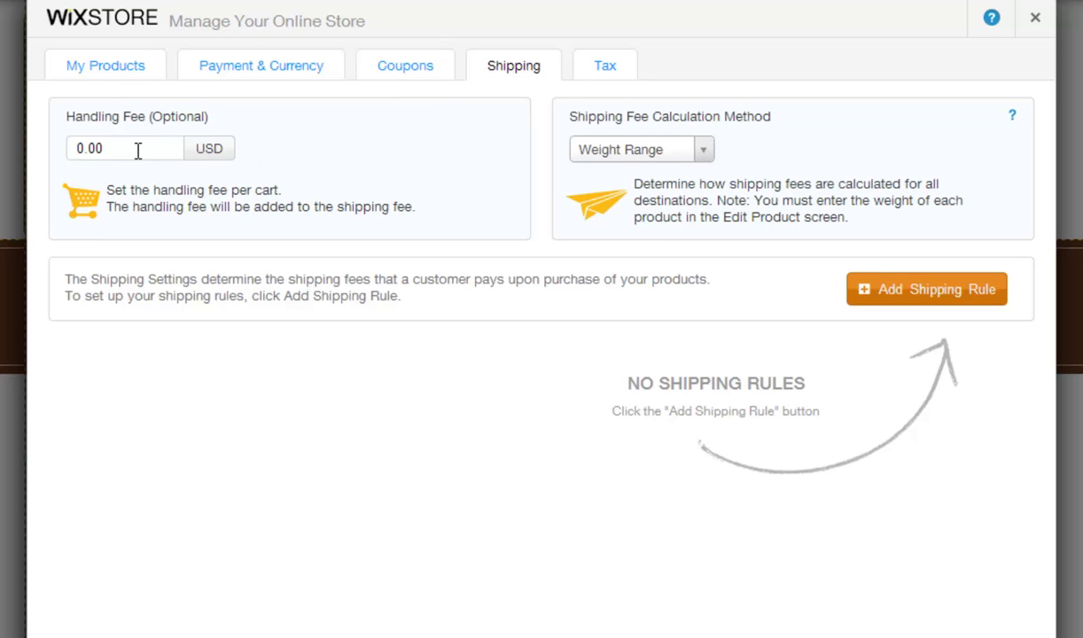
{"action": "left_click", "coordinate": [702, 151]}
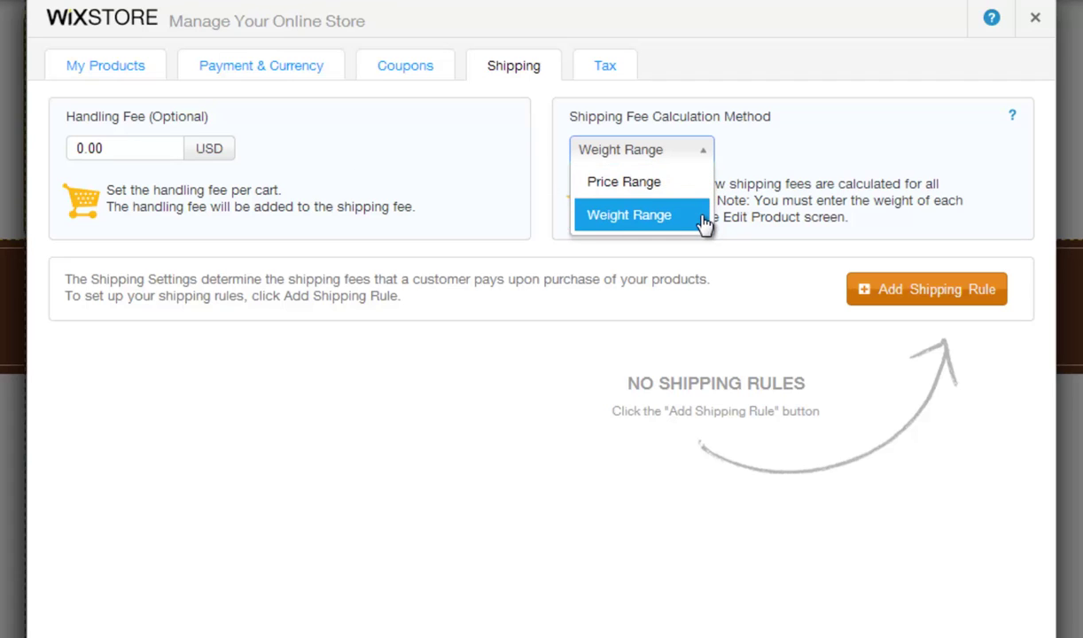
{"action": "left_click", "coordinate": [705, 157]}
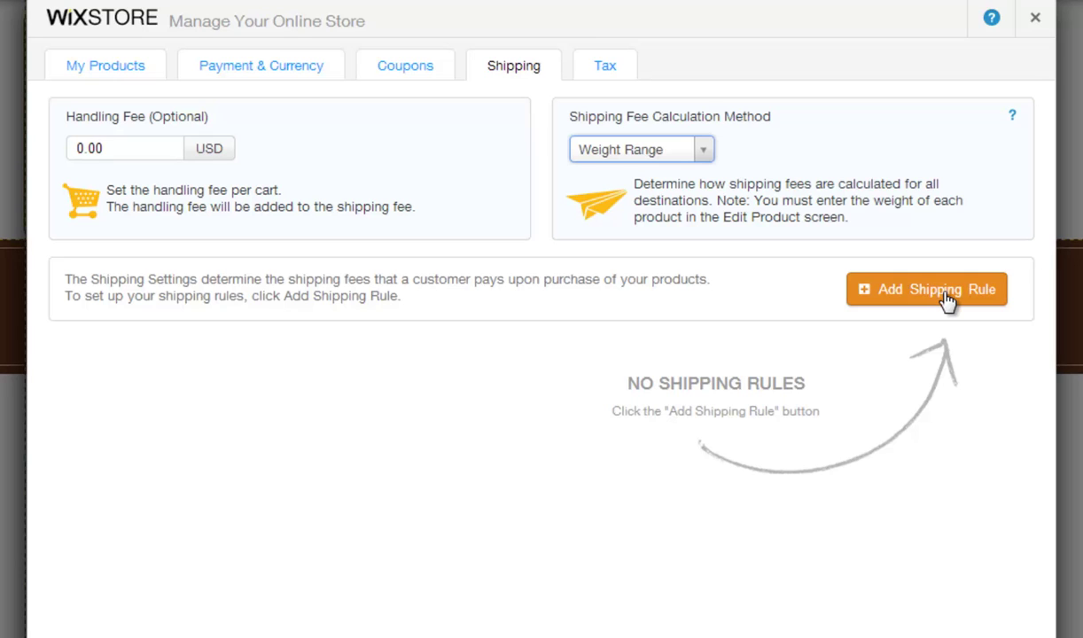
In the tax settings, mark product prices as already including tax, and cancel the change.
{"action": "left_click", "coordinate": [603, 73]}
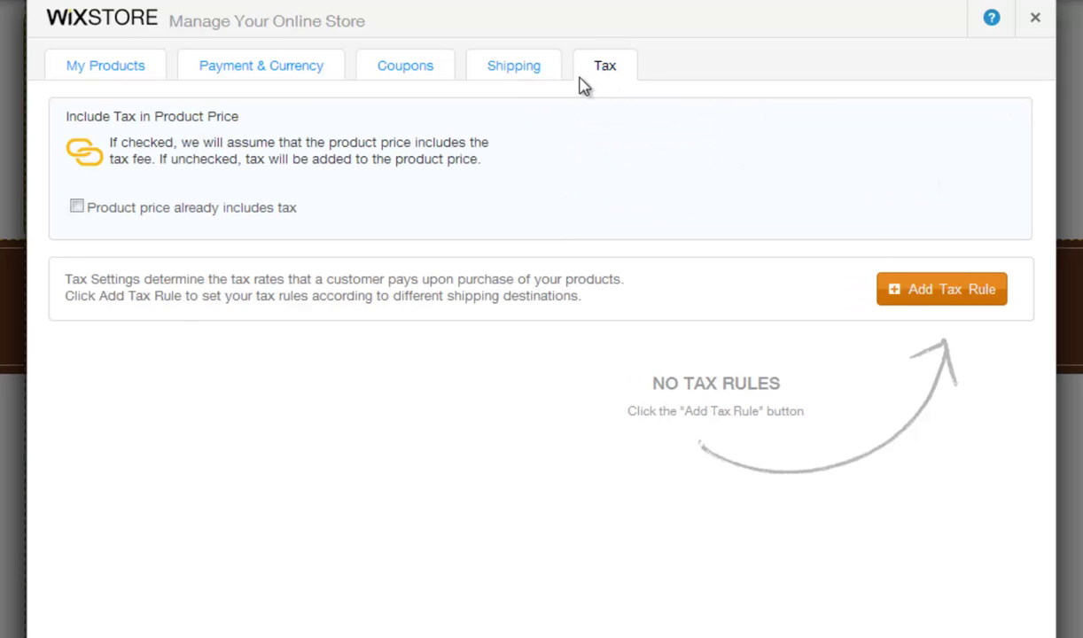
{"action": "left_click", "coordinate": [77, 209]}
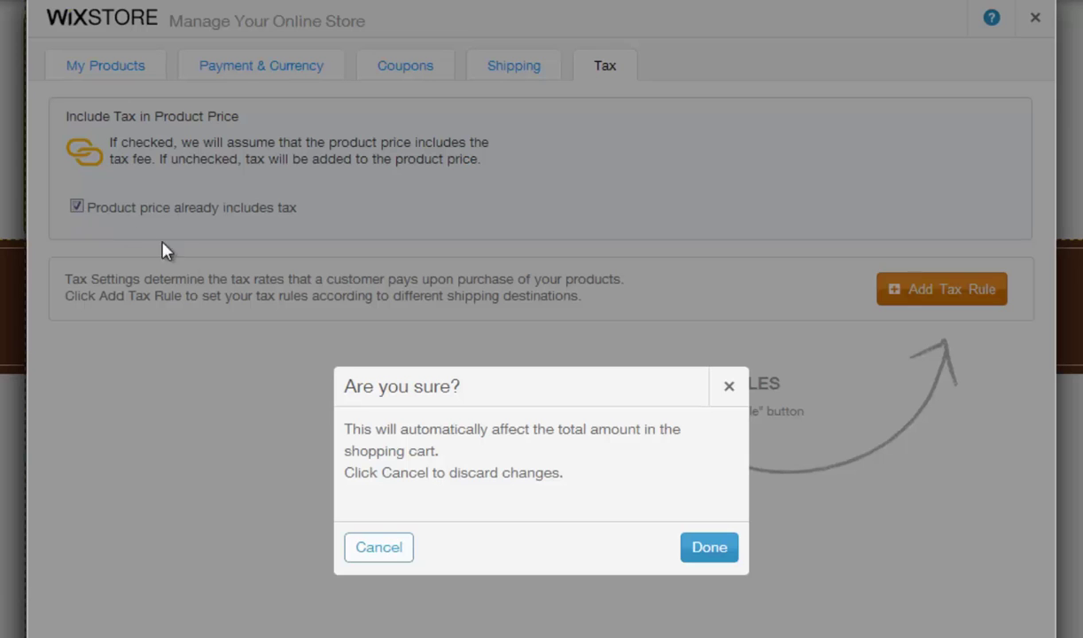
{"action": "left_click", "coordinate": [379, 548]}
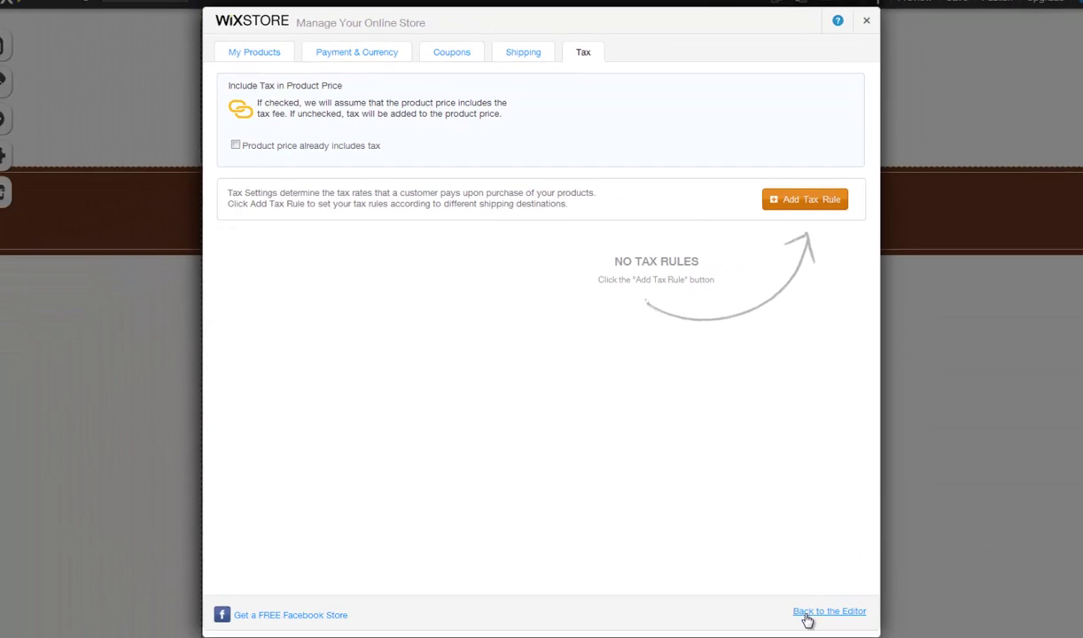
Return to the site editor and review the display settings of the product gallery on the PRODUCTS page.
{"action": "left_click", "coordinate": [808, 618]}
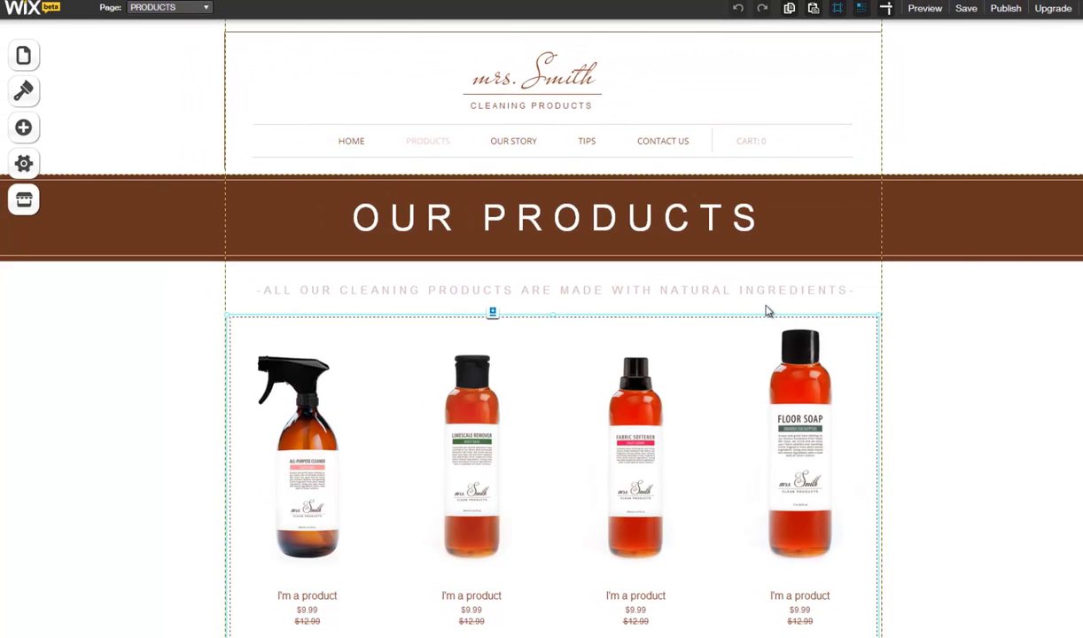
{"action": "scroll", "coordinate": [541, 399], "scroll_direction": "down", "scroll_amount": 2}
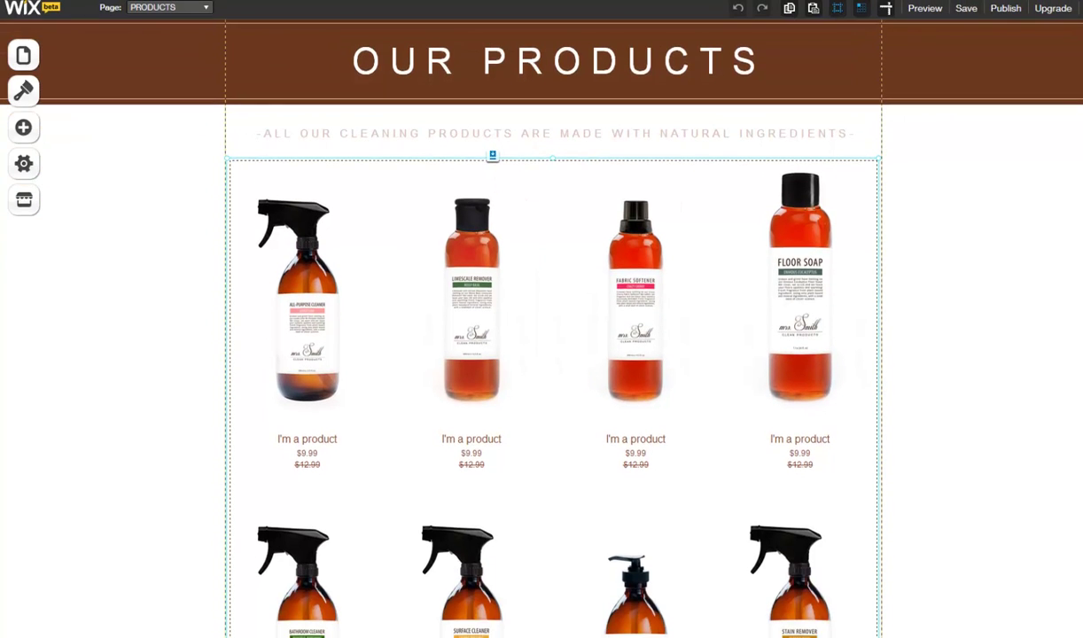
{"action": "left_click", "coordinate": [730, 208]}
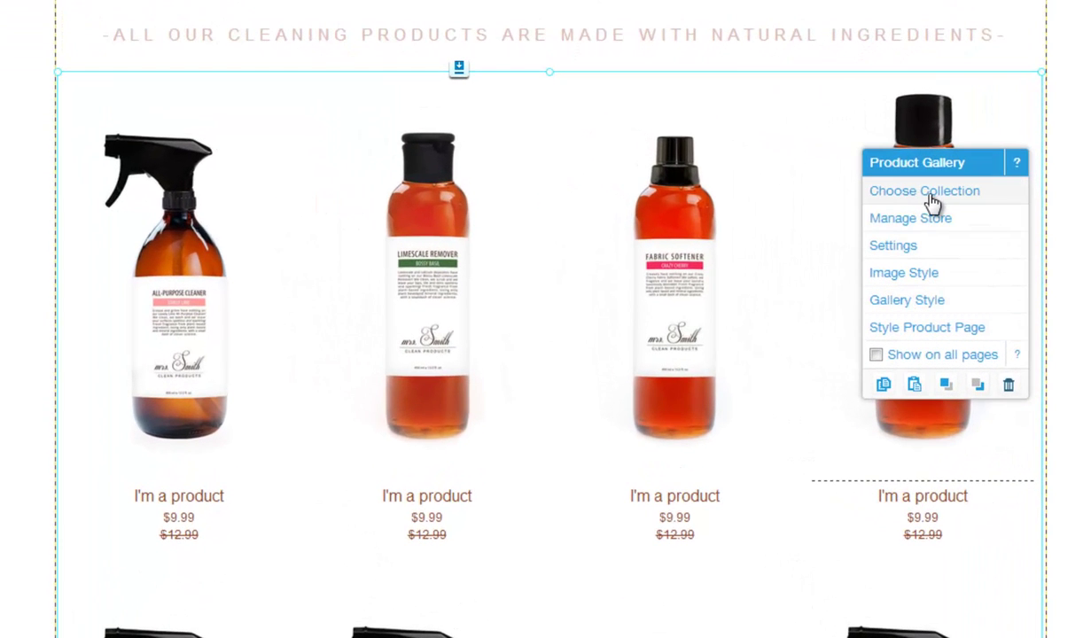
{"action": "left_click", "coordinate": [936, 255]}
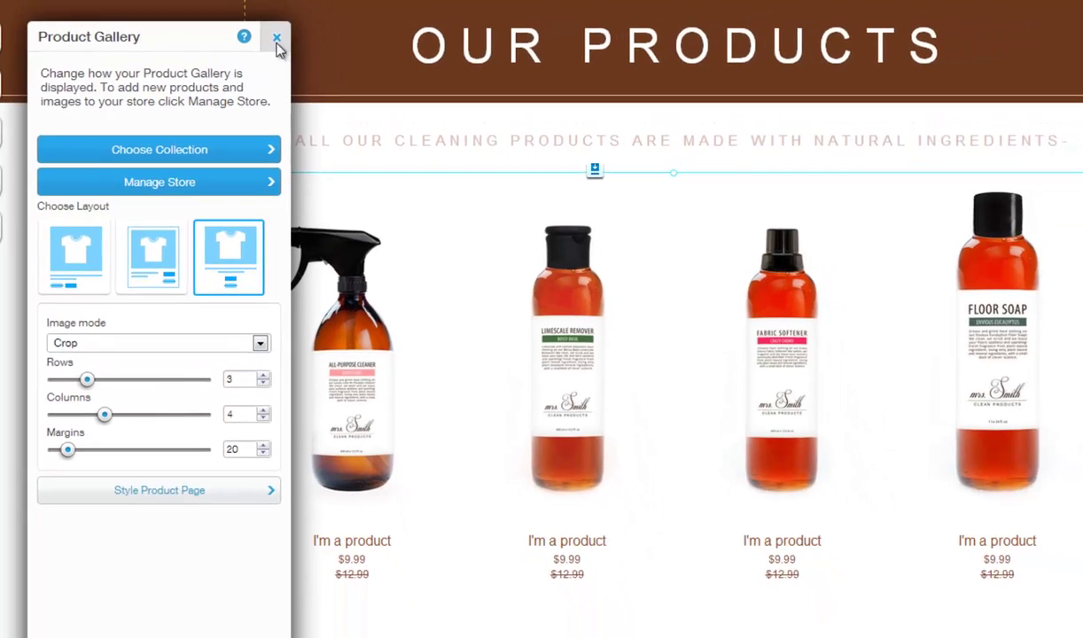
{"action": "left_click", "coordinate": [295, 24]}
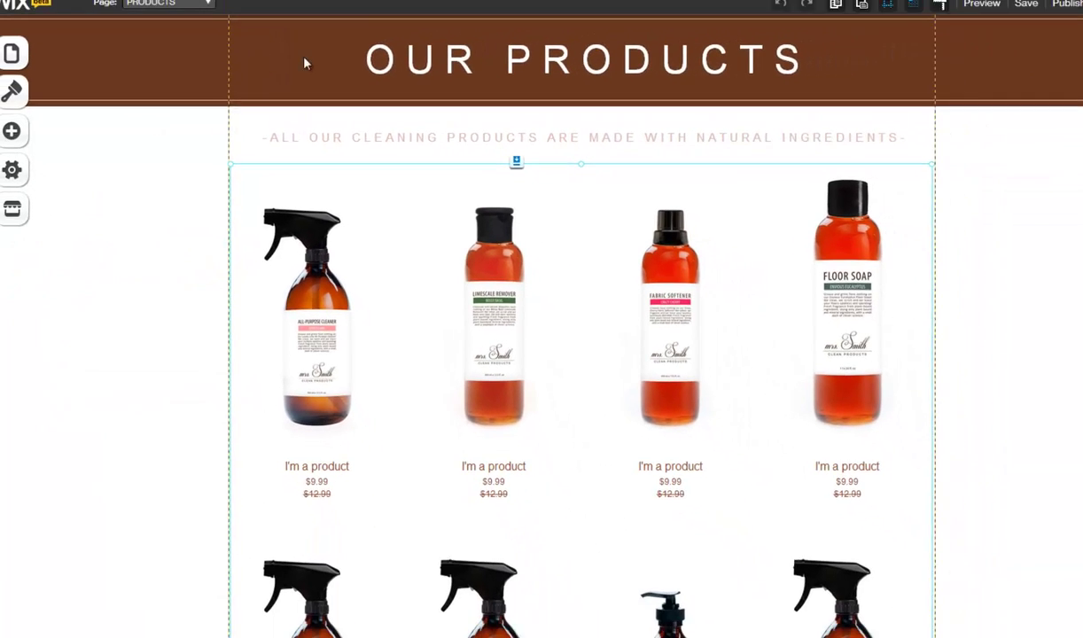